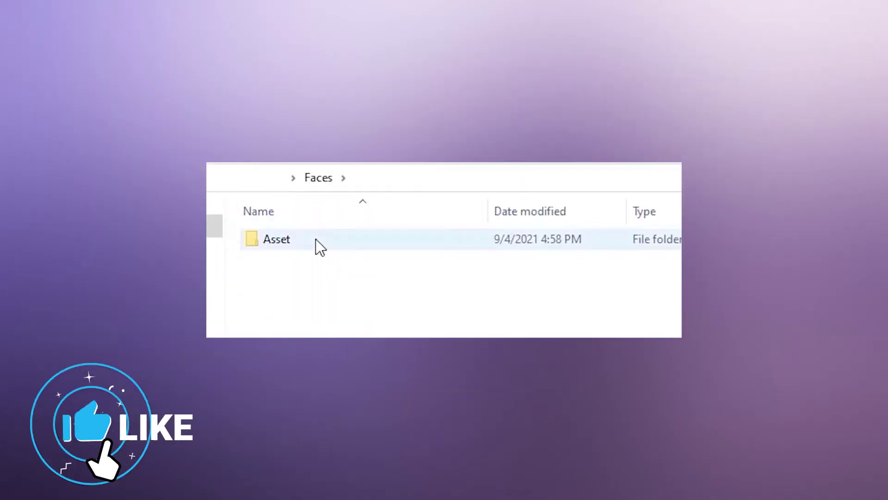
Step: Browse the folder path Faces > Asset > model > character > face to examine its structure
double_click(315, 239)
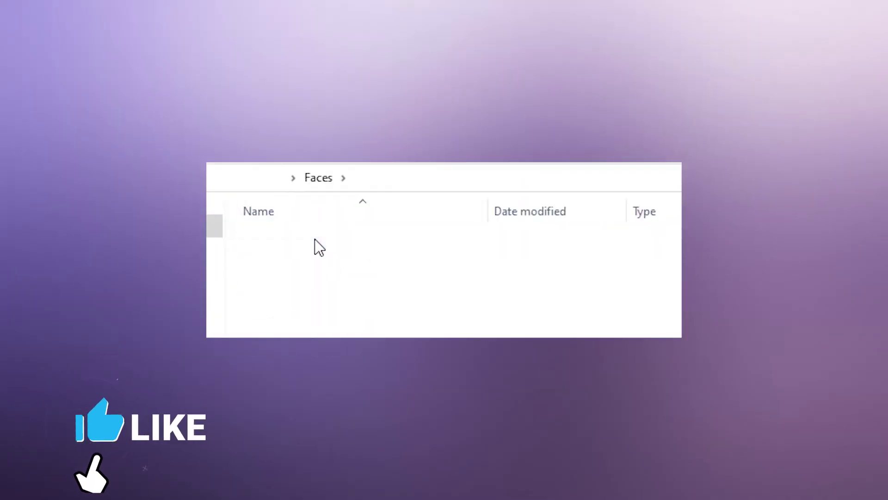
double_click(315, 239)
double_click(314, 239)
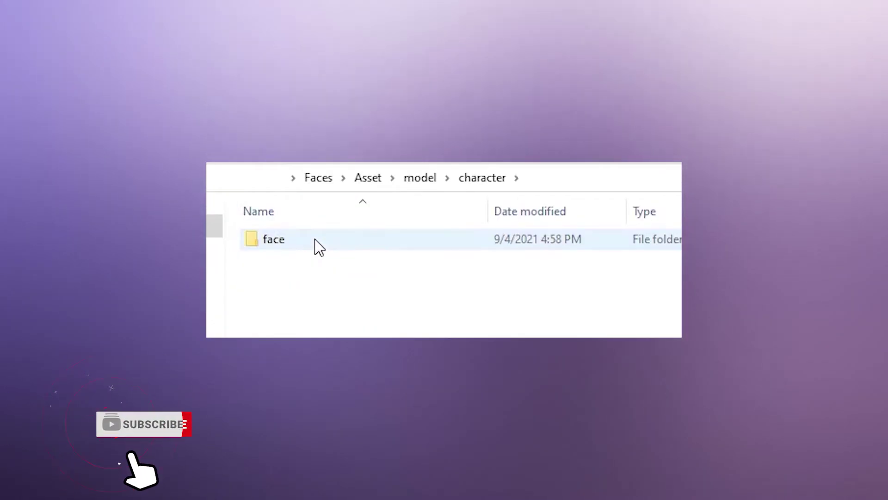
double_click(315, 238)
double_click(315, 239)
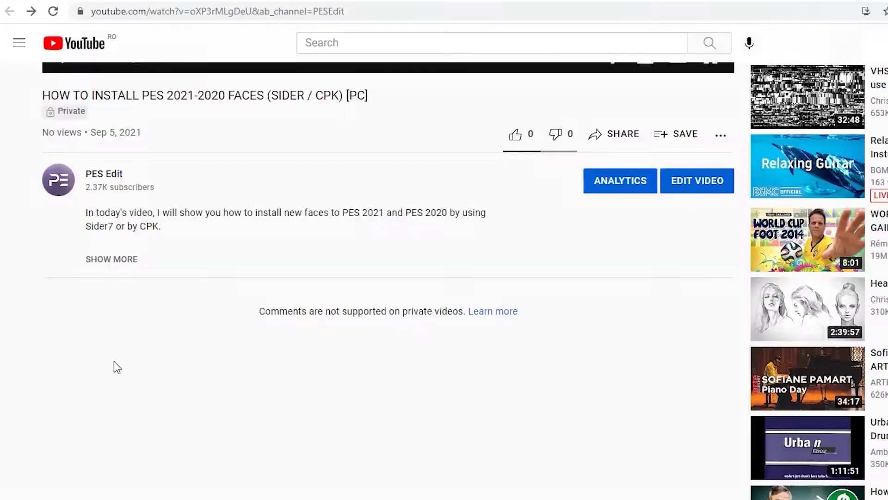
Step: Expand the description of the PES faces installation video and look through its contents
left_click(110, 259)
scroll(291, 269, "down", 1)
scroll(291, 269, "down", 1)
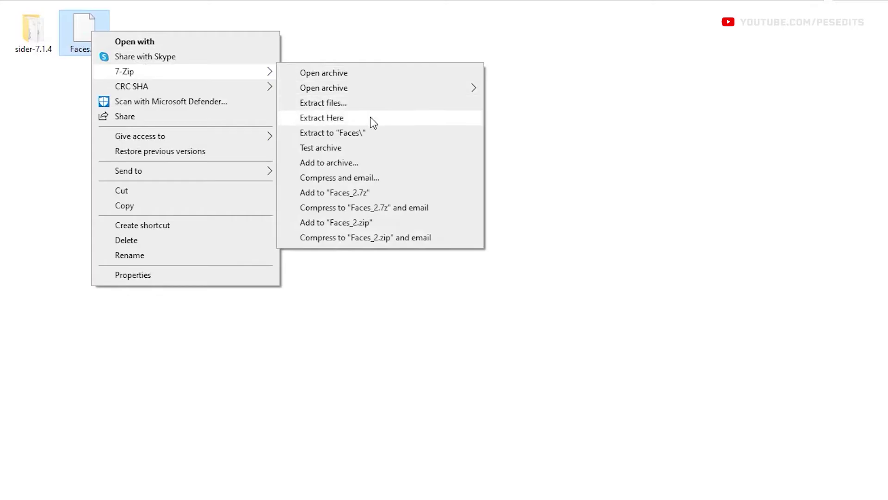
Step: Extract Faces.7z in place with 7-Zip and copy the extracted Faces folder into the livecpk folder of sider-7.1.4
left_click(370, 117)
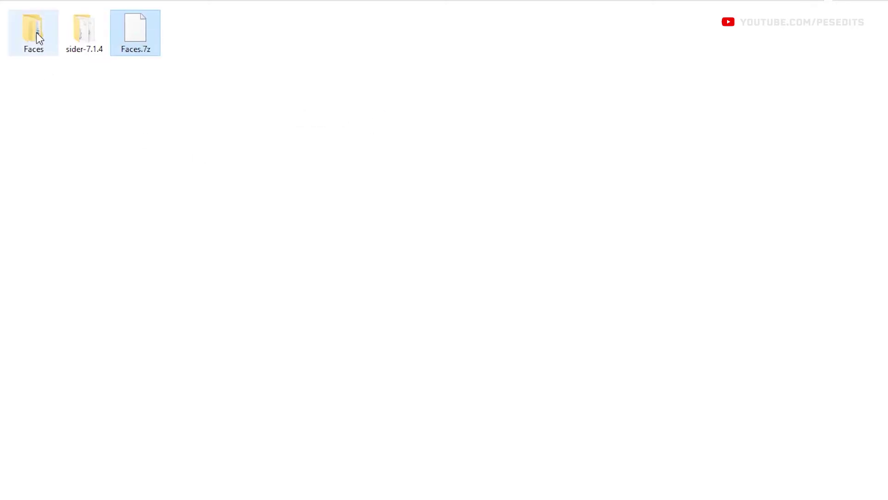
right_click(36, 33)
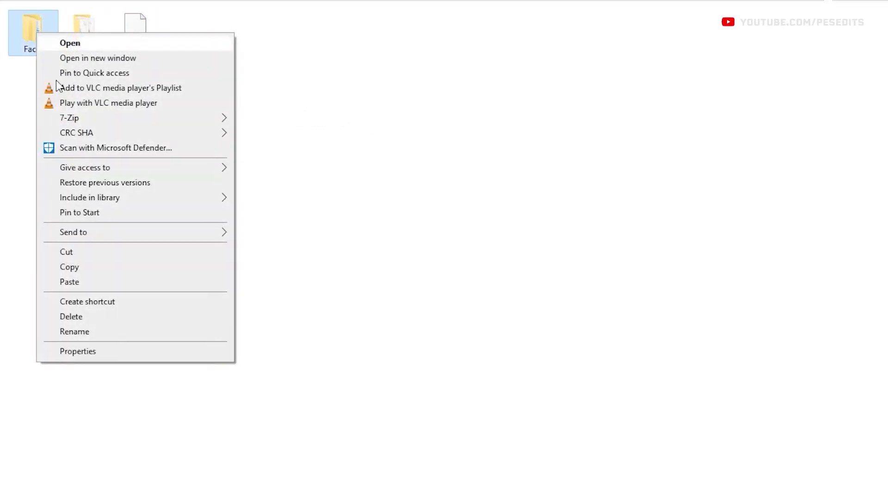
left_click(116, 272)
double_click(89, 51)
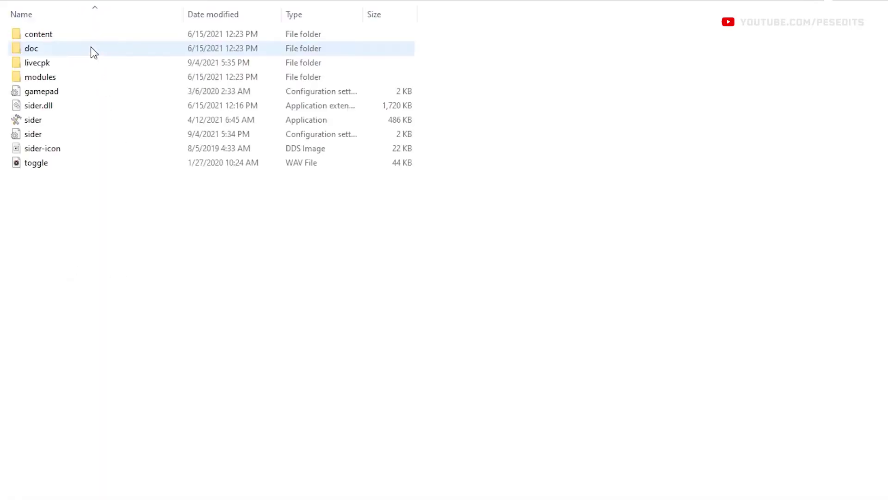
double_click(64, 65)
right_click(70, 86)
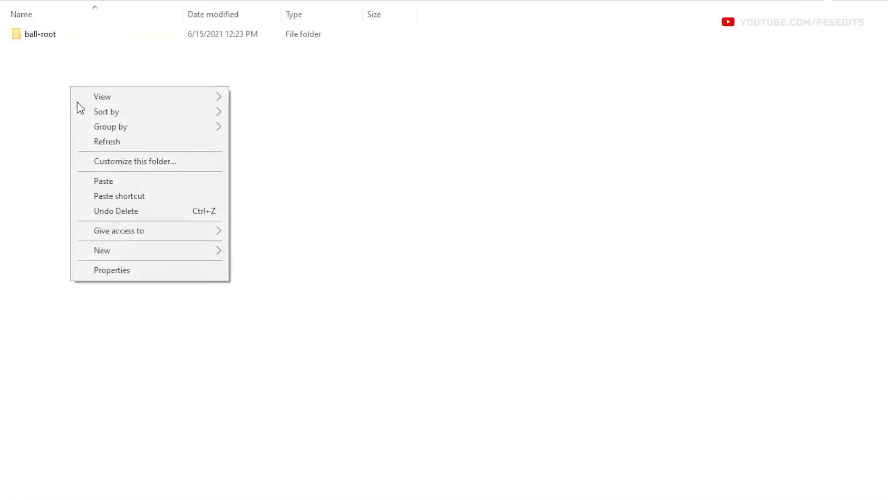
left_click(133, 180)
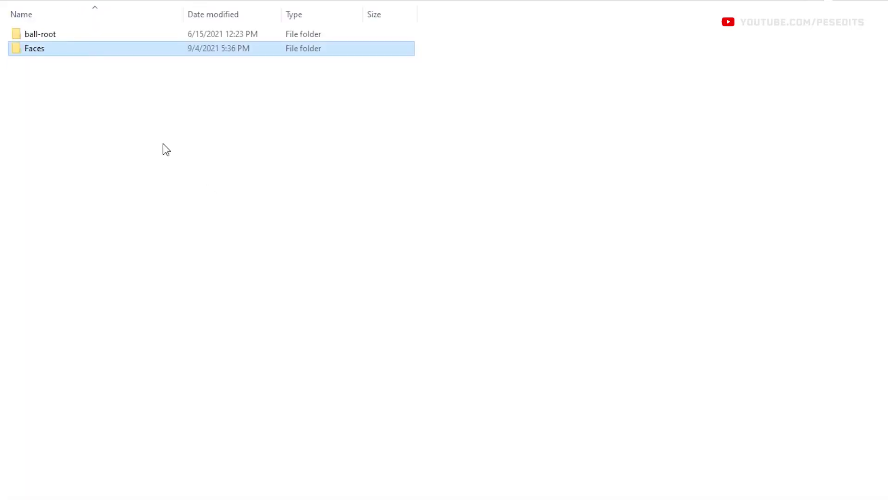
Step: Add the line cpk.root = ".\livecpk\Faces" below the ball-root entry in the sider configuration file, then save and close it
key("alt+Up")
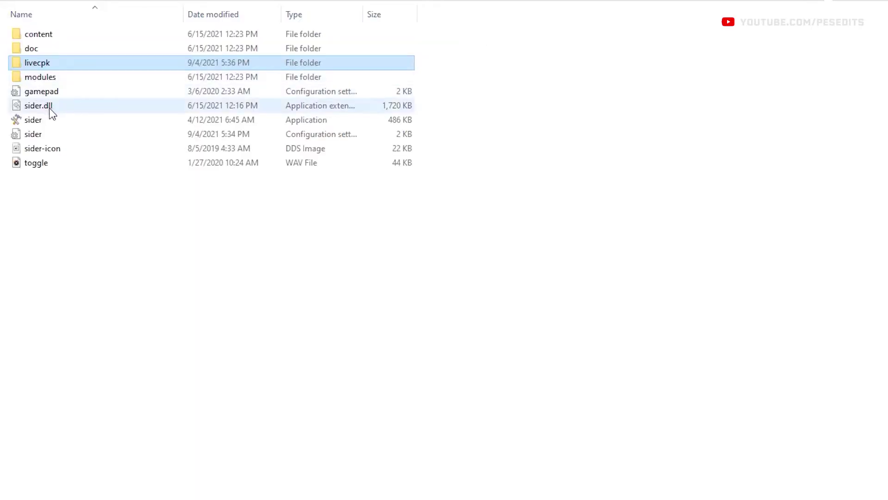
left_click(55, 135)
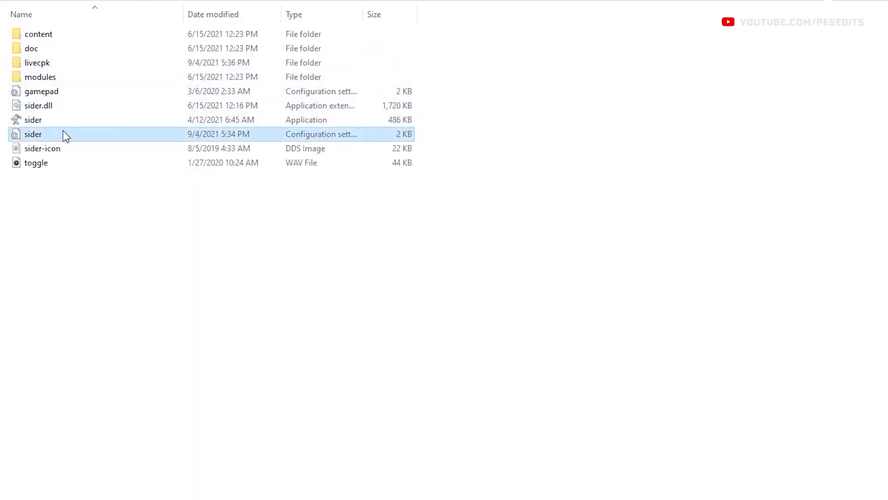
double_click(63, 134)
scroll(282, 242, "down", 1)
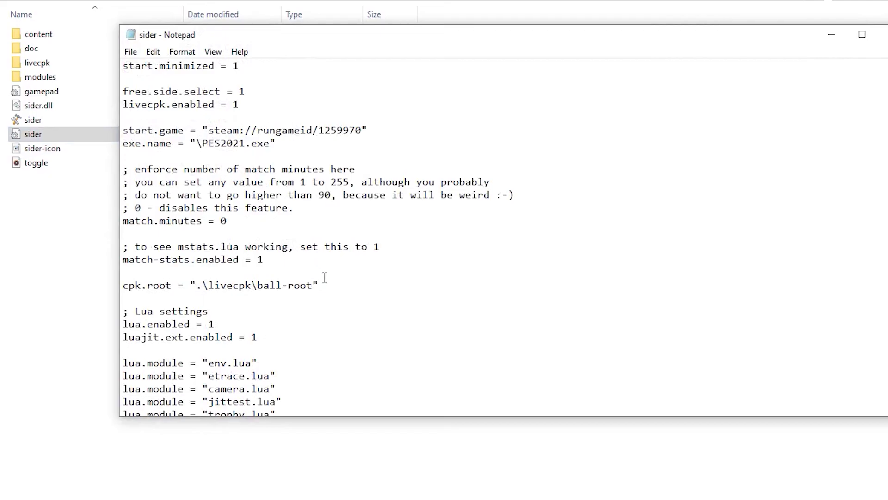
key("Return")
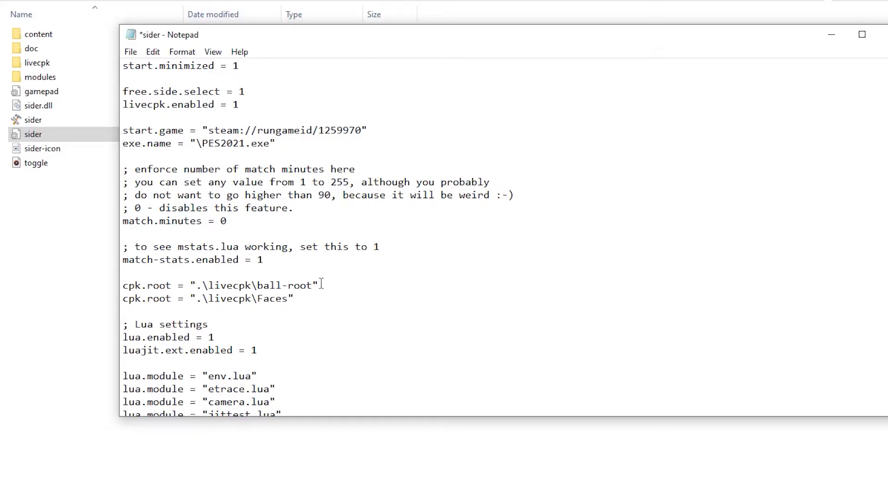
left_click(130, 52)
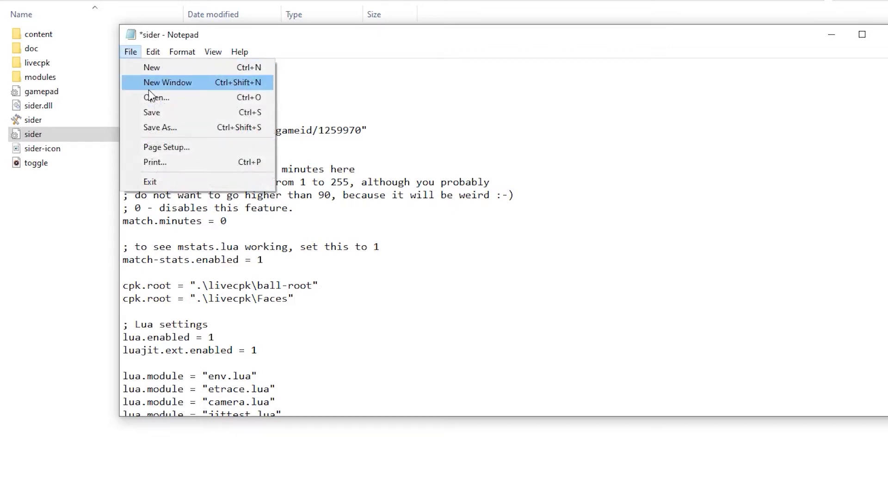
left_click(185, 114)
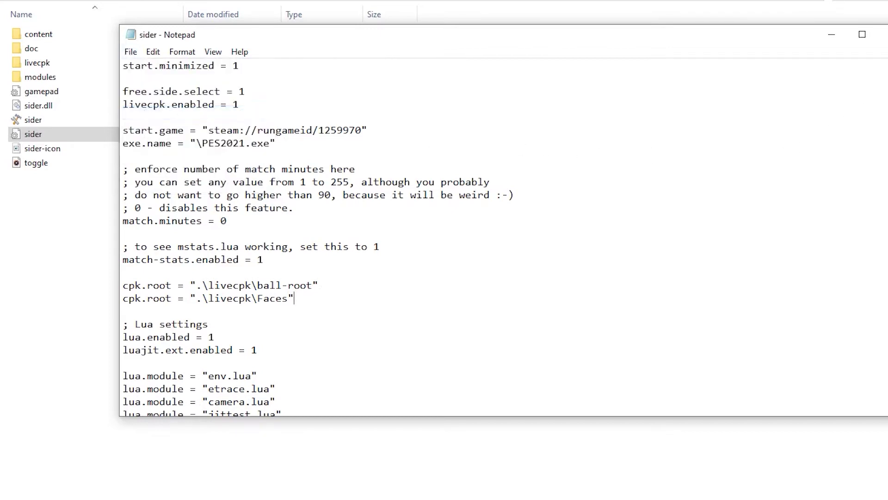
left_click(884, 34)
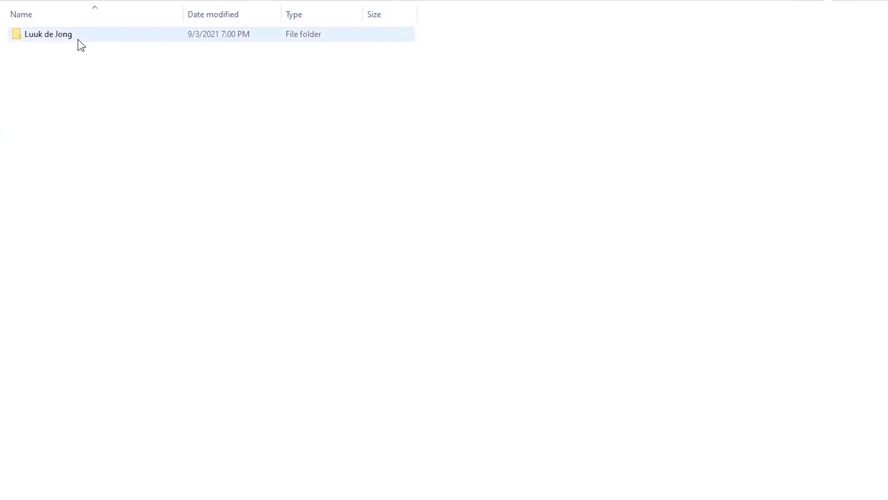
Step: Copy the 38491 face folder from inside the Luuk de Jong folder
double_click(77, 38)
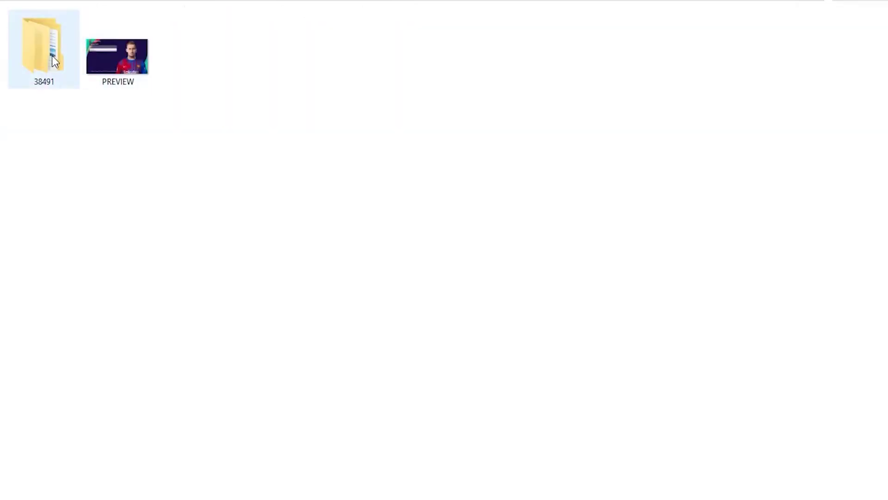
left_click(40, 85)
right_click(40, 47)
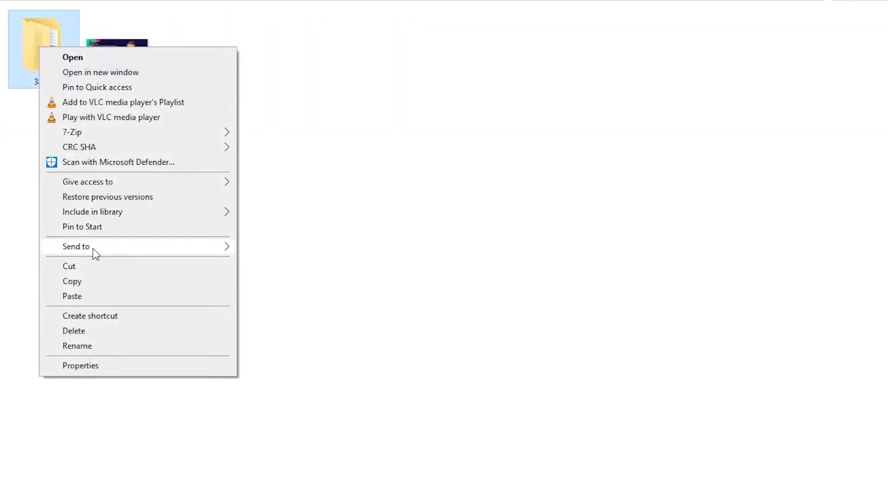
left_click(99, 280)
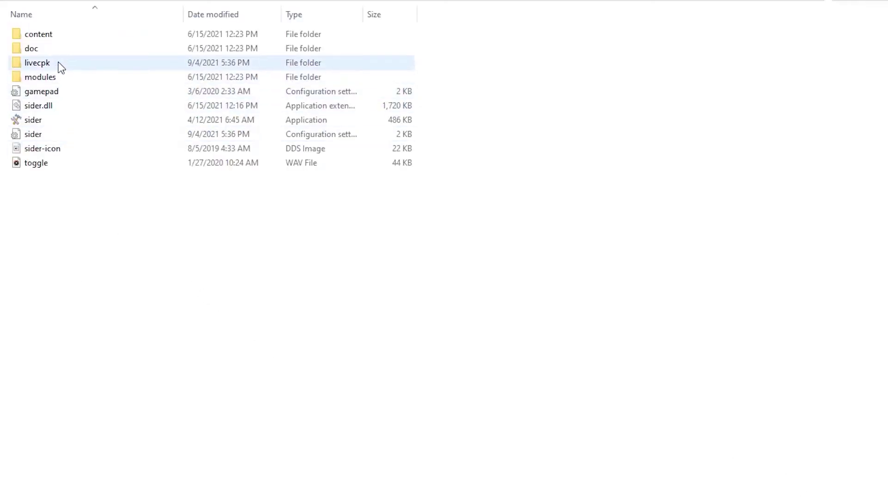
Step: Paste the copied 38491 folder into livecpk\Faces\Asset\model\character\face in the Sider directory
left_click(61, 66)
double_click(61, 66)
double_click(60, 50)
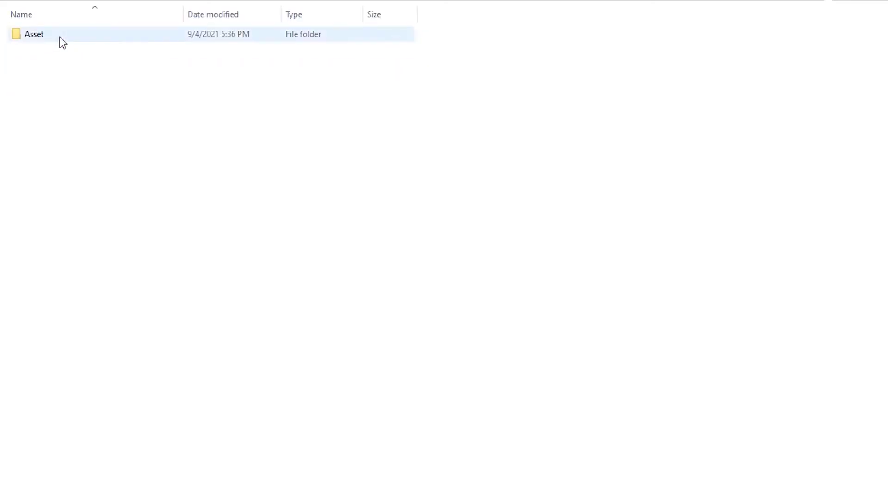
double_click(62, 42)
double_click(62, 42)
double_click(62, 42)
double_click(64, 42)
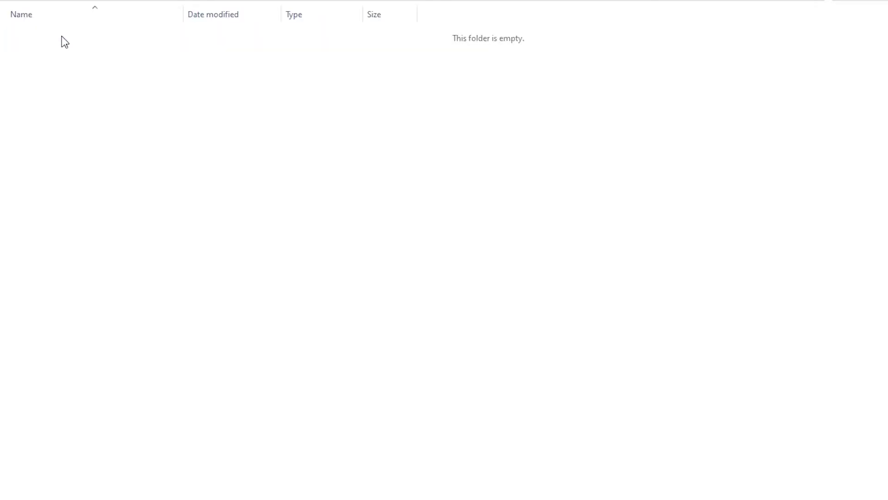
right_click(88, 99)
left_click(163, 195)
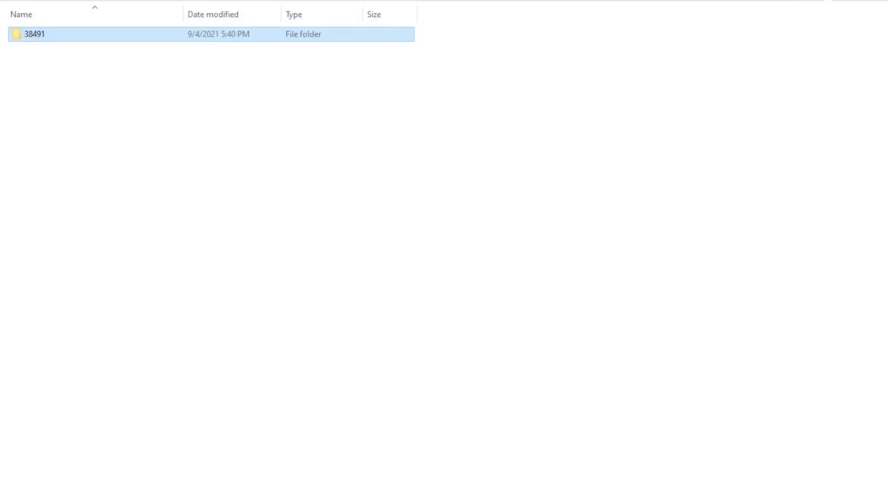
Step: Select the 132933 and judeb folders of the second face together for copying
key("Return")
left_click(61, 54)
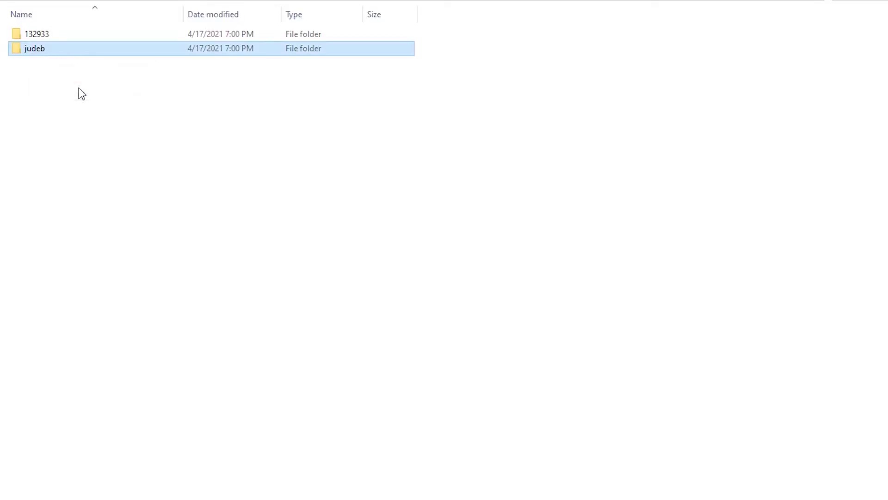
left_click_drag(79, 88, 59, 34)
right_click(59, 33)
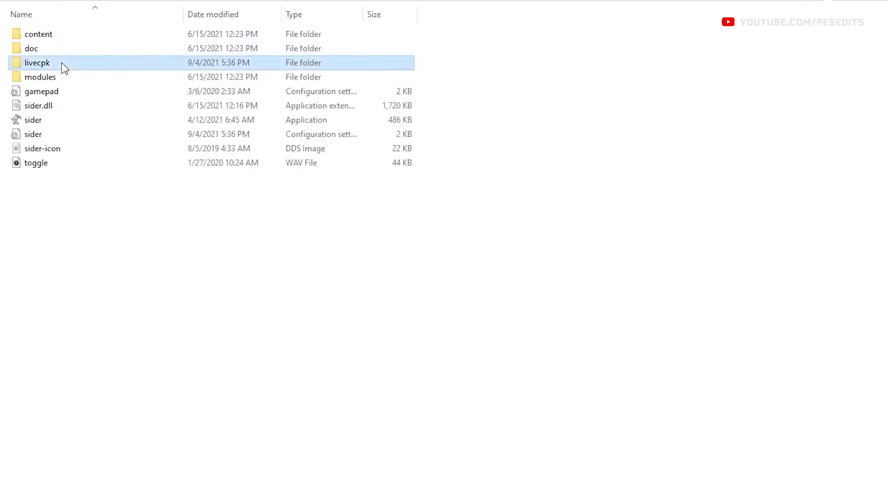
Step: Paste the second face's folders into livecpk\Faces\Asset\model\character\face in the Sider directory
double_click(62, 63)
double_click(62, 48)
left_click(64, 37)
double_click(64, 37)
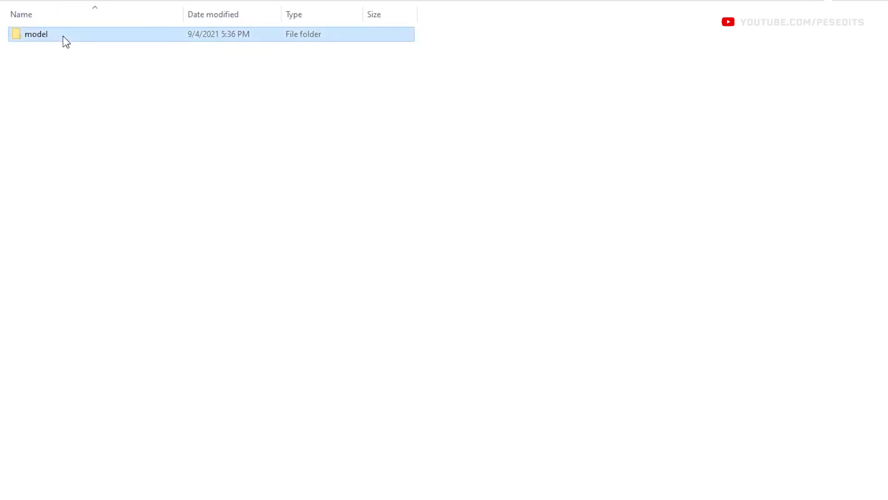
double_click(64, 37)
double_click(63, 37)
double_click(64, 37)
double_click(63, 37)
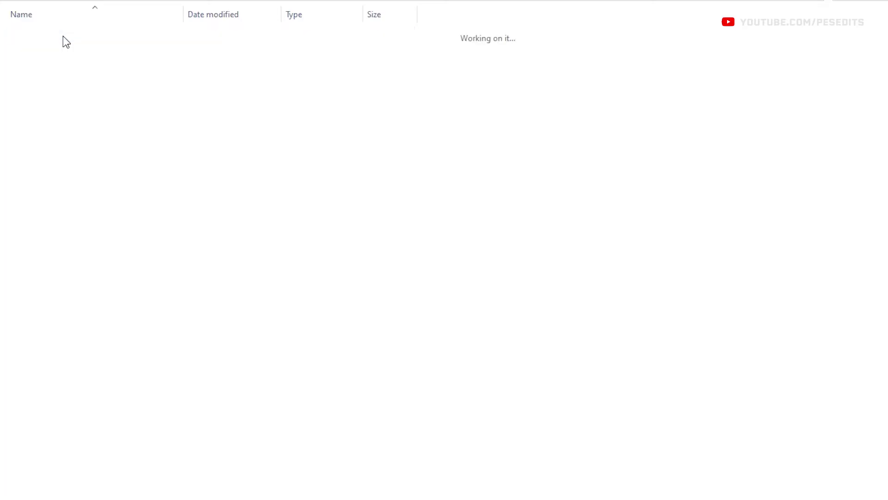
right_click(70, 81)
left_click(103, 175)
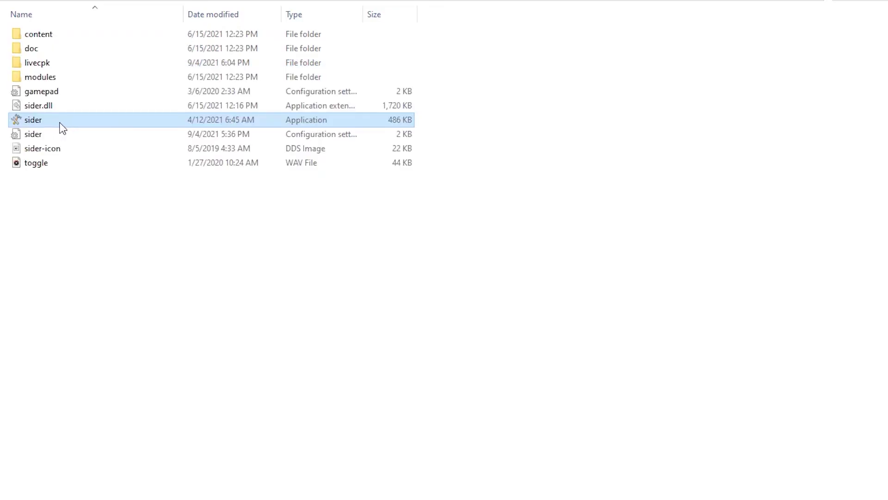
Step: Look inside the crifilesystem v2.40.13.0 folder, locate the CriPackedFileMaker application, and go back to the parent folder
mouse_move(66, 131)
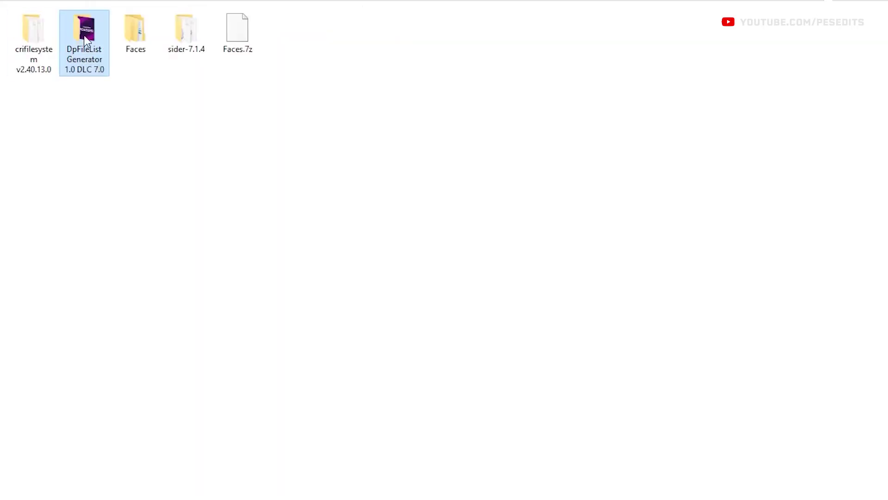
double_click(54, 34)
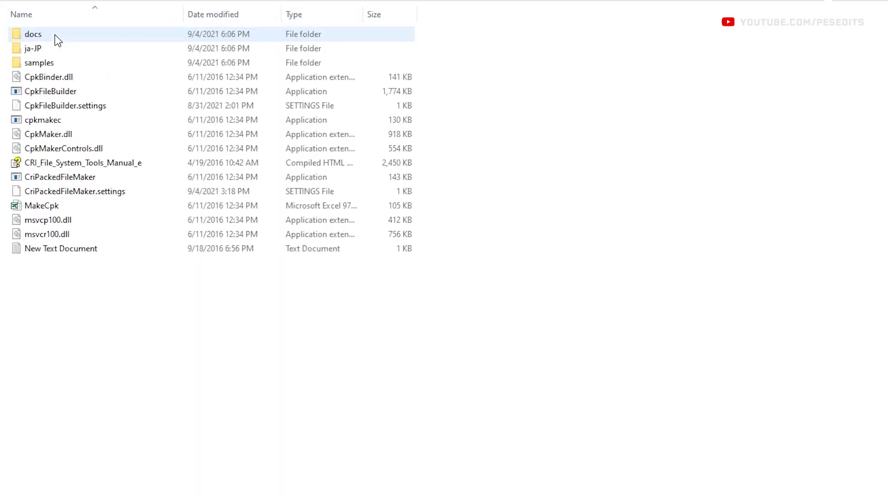
left_click(98, 178)
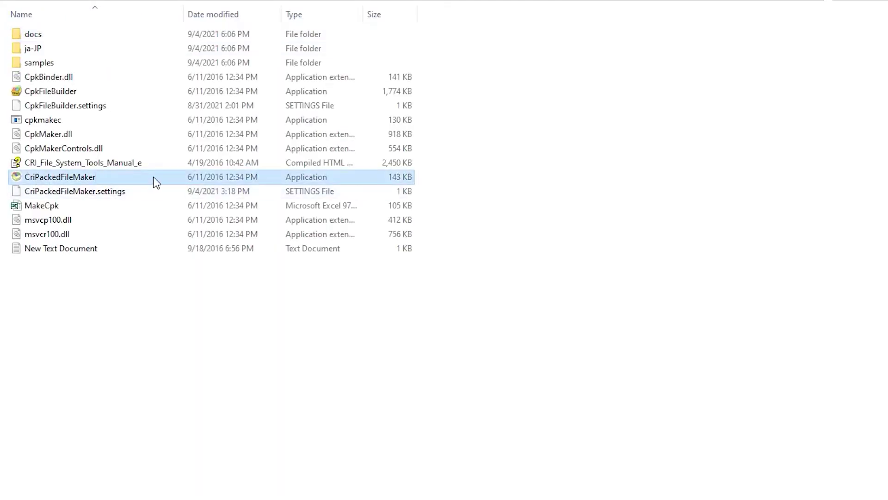
key("alt+Left")
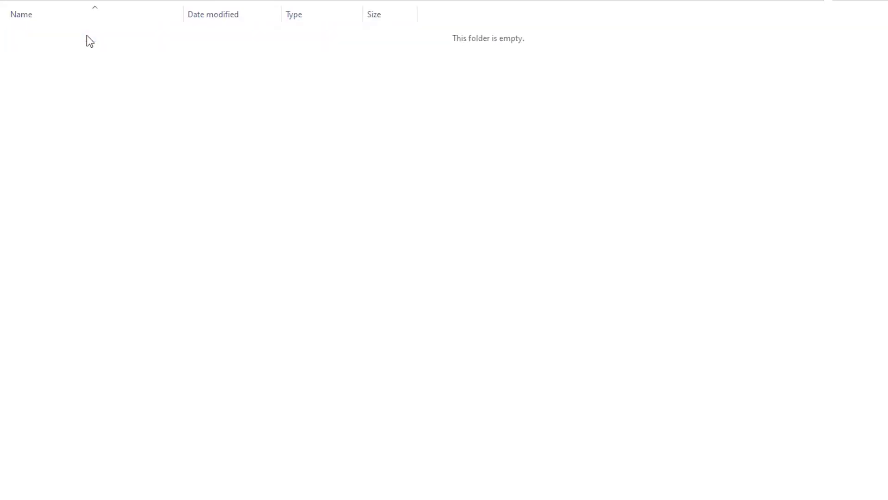
Step: Paste the copied face content into the empty folder
right_click(102, 96)
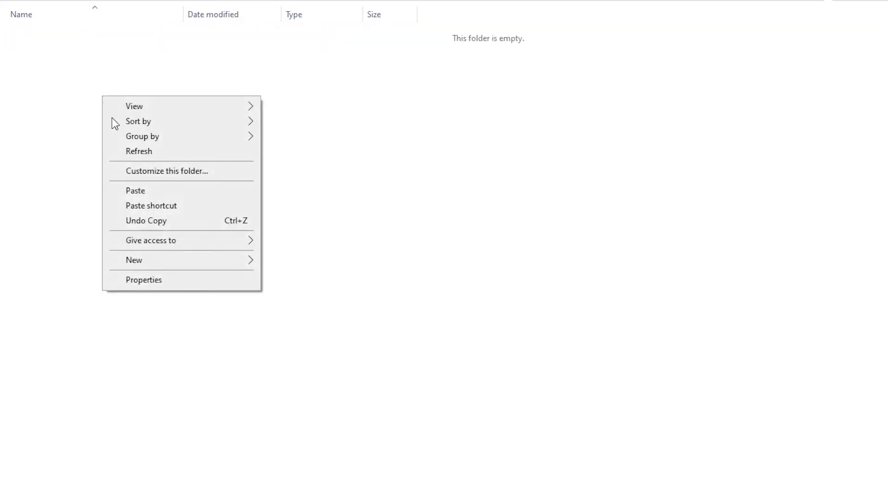
left_click(189, 190)
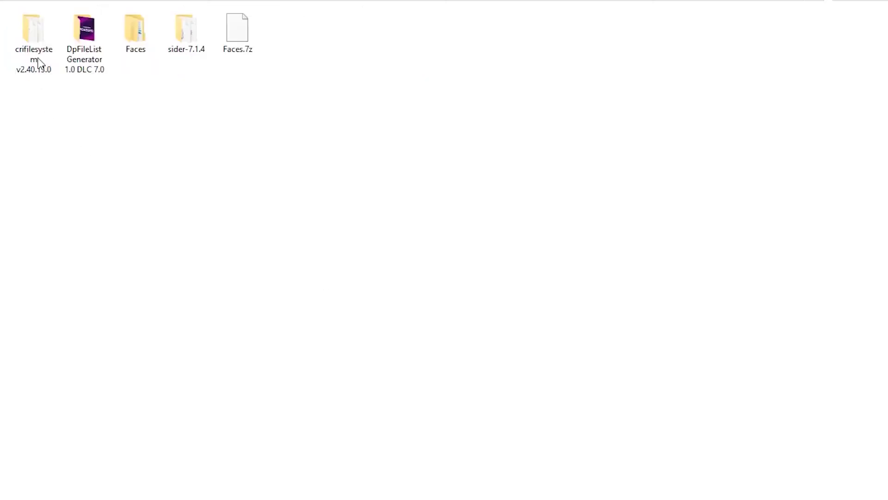
Step: Launch the CriPackedFileMaker application from the crifilesystem v2.40.13.0 folder
left_click(37, 35)
double_click(37, 35)
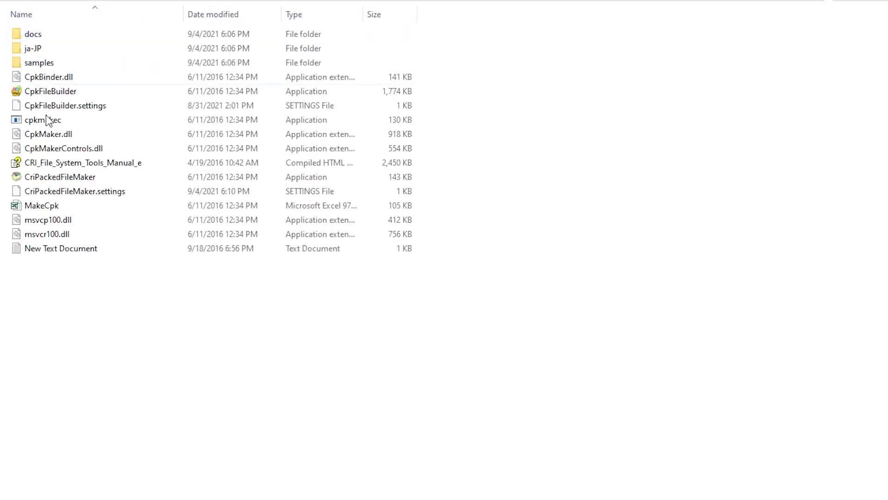
double_click(62, 177)
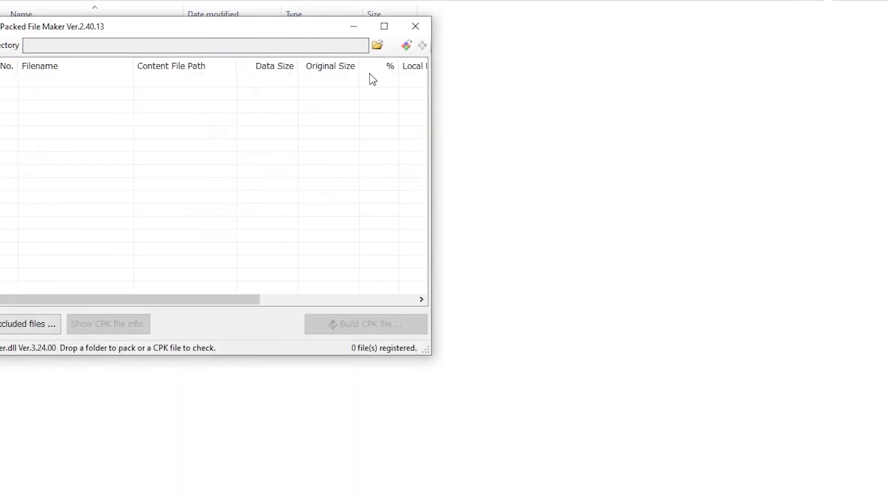
Step: Choose the Faces folder inside the desktop's Faces Tutorial folder as the directory for packing
left_click(377, 45)
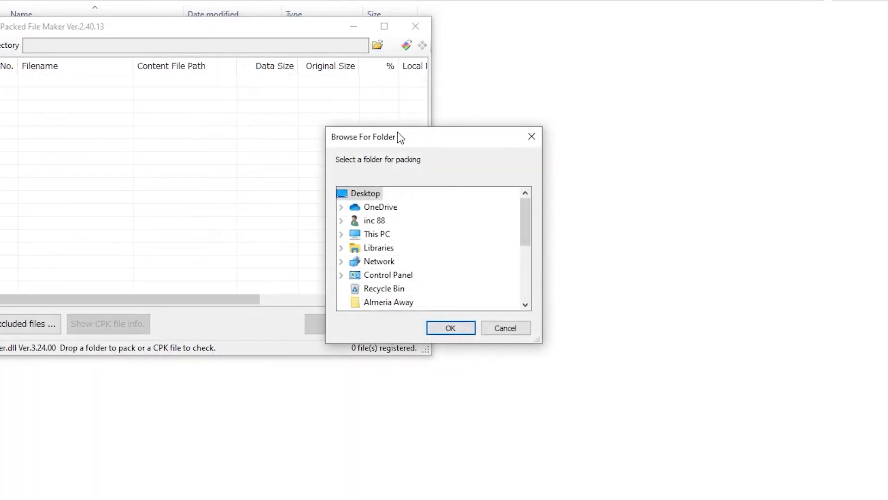
scroll(487, 247, "down", 1)
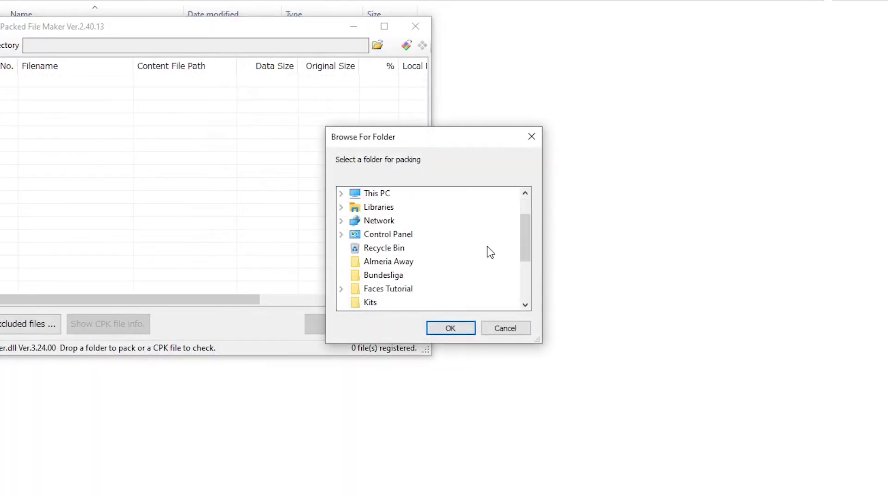
left_click(344, 287)
scroll(399, 284, "down", 3)
scroll(398, 284, "up", 3)
left_click(387, 289)
left_click(450, 328)
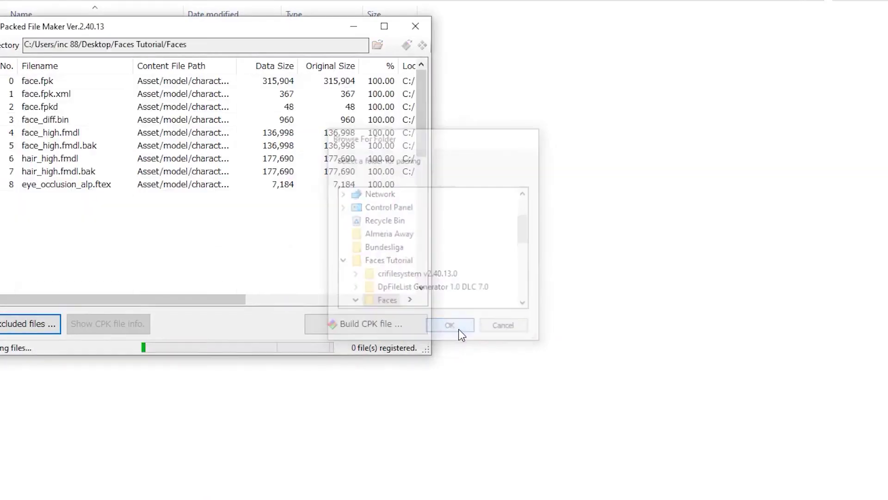
Step: Build the registered files into Faces.cpk in the Faces Tutorial folder with the default settings, and dismiss the completion report
left_click(384, 326)
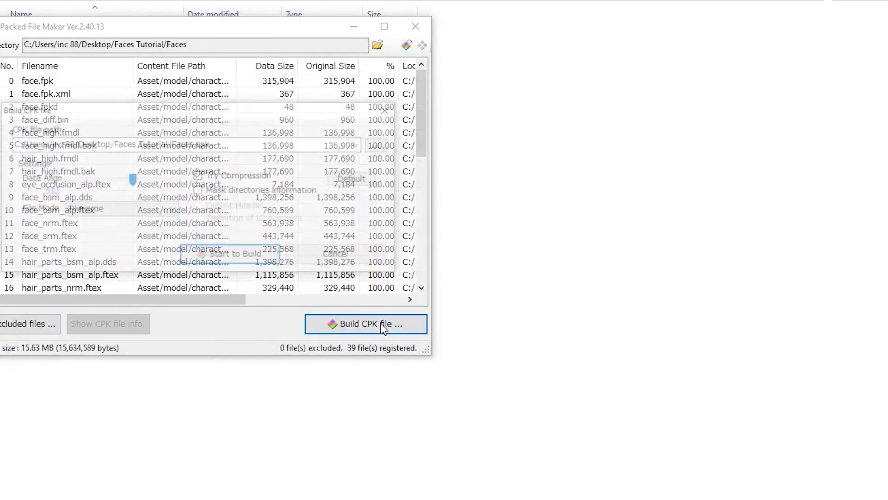
left_click(272, 147)
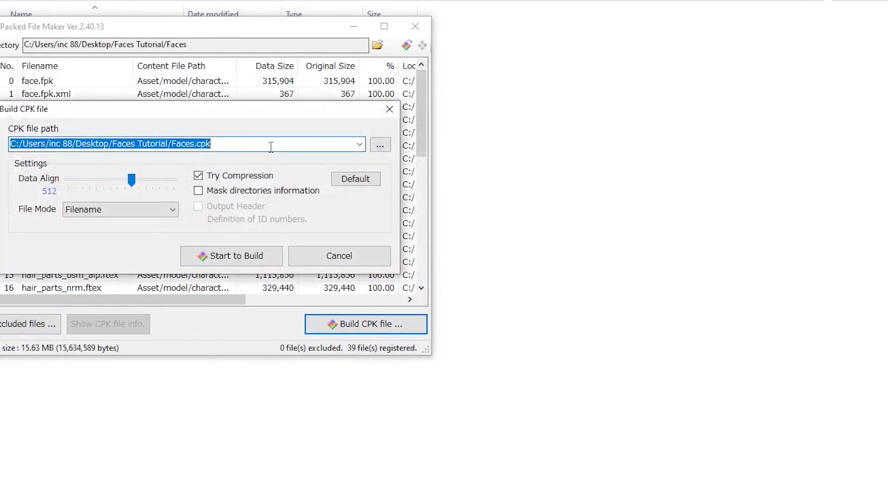
left_click(242, 260)
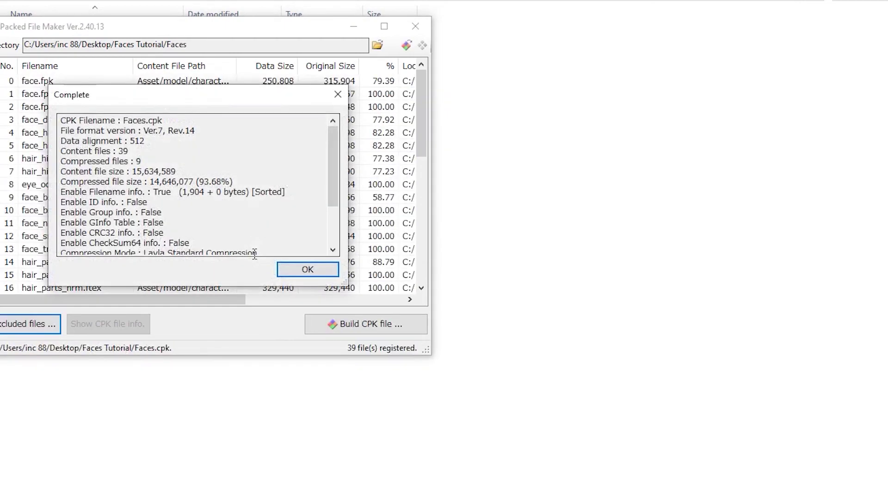
left_click(303, 271)
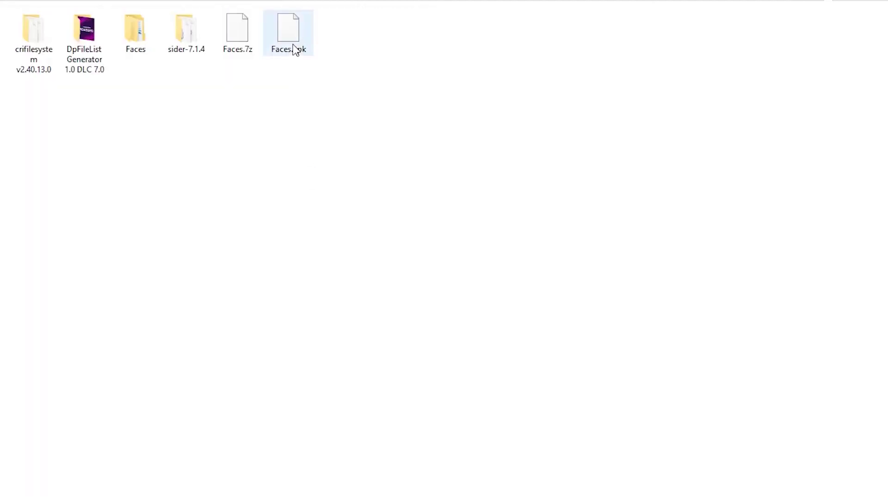
Step: Copy the Faces.cpk file from the Faces Tutorial folder
left_click(293, 45)
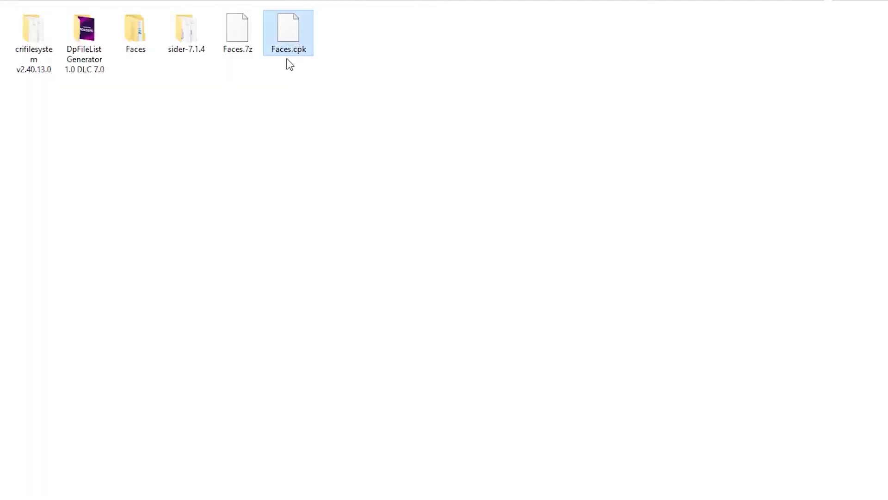
right_click(294, 29)
left_click(356, 202)
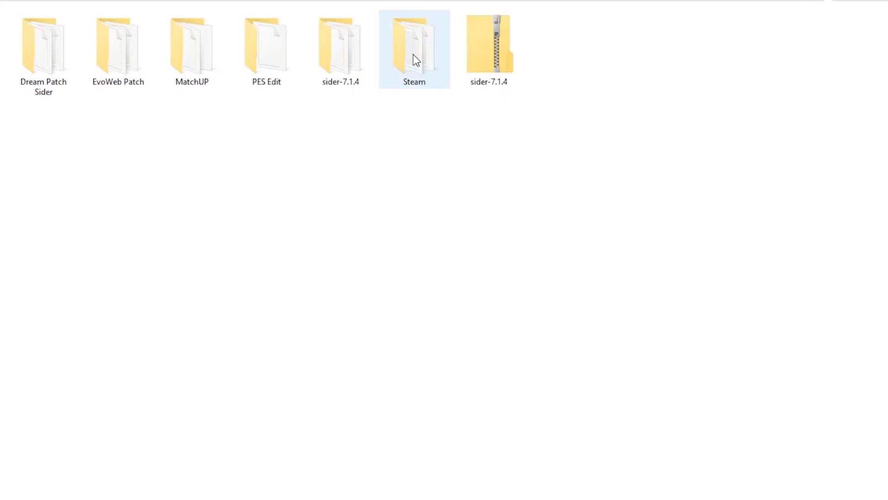
Step: Paste the copied CPK file into the game's Steam\steamapps\common\eFootball PES 2021\download folder
left_click(413, 54)
double_click(413, 54)
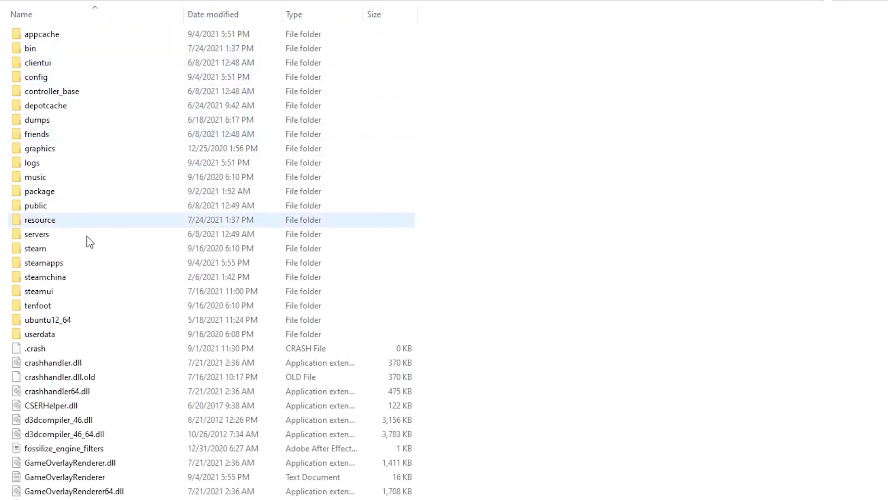
double_click(78, 262)
double_click(85, 34)
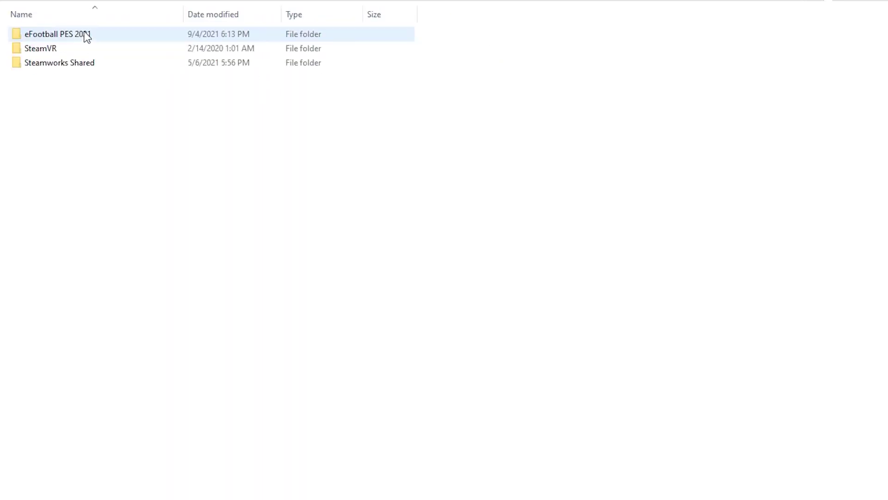
double_click(118, 36)
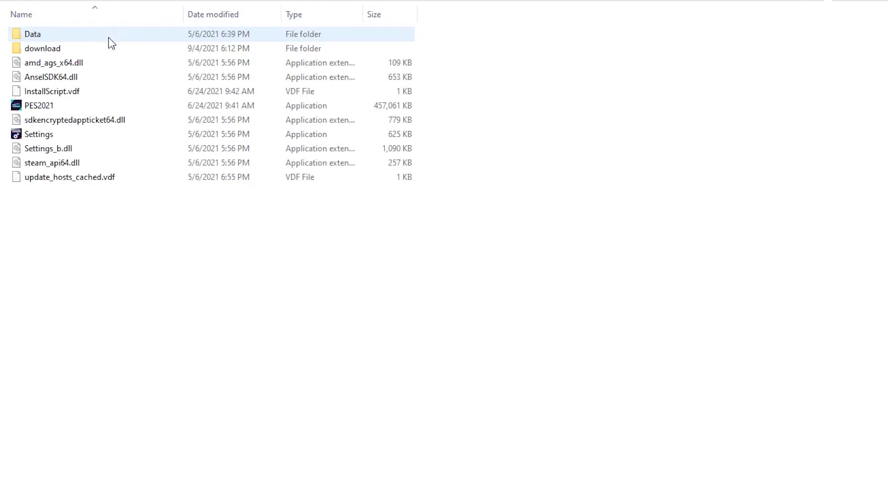
double_click(102, 49)
right_click(123, 245)
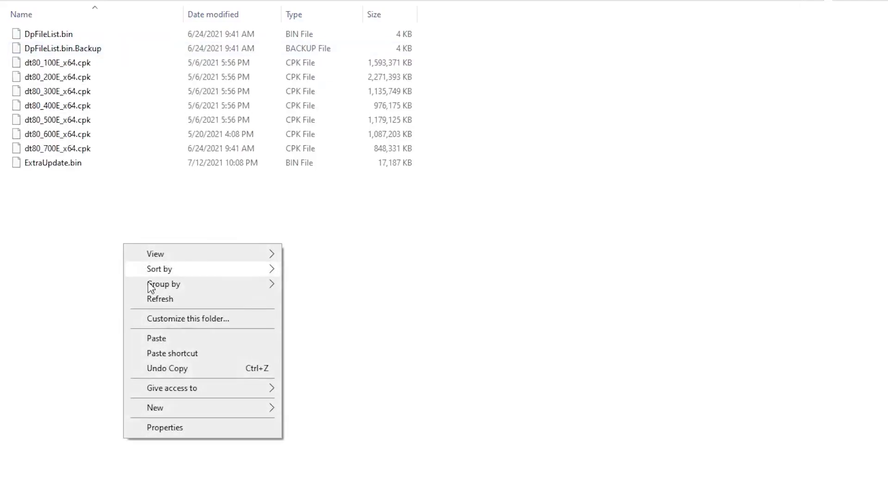
left_click(190, 340)
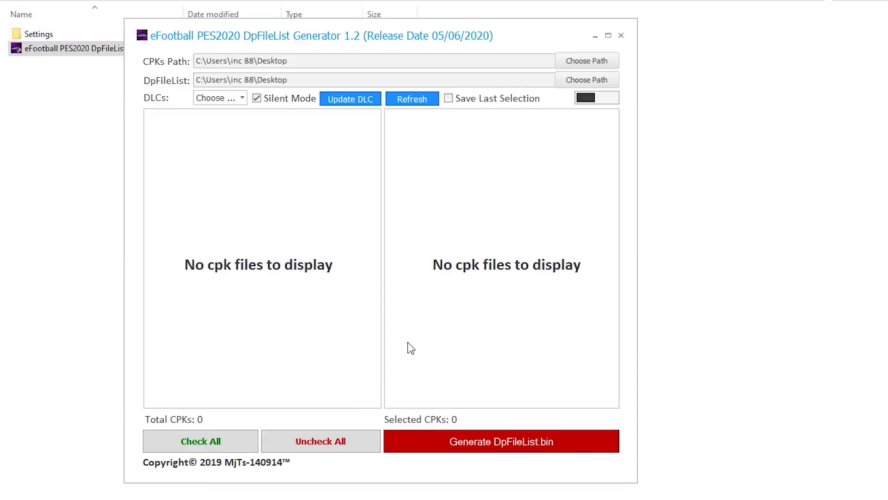
Step: In the DpFileList Generator, set the CPKs path to D:\Games\Steam\steamapps\common\eFootball PES 2021\download
left_click(589, 60)
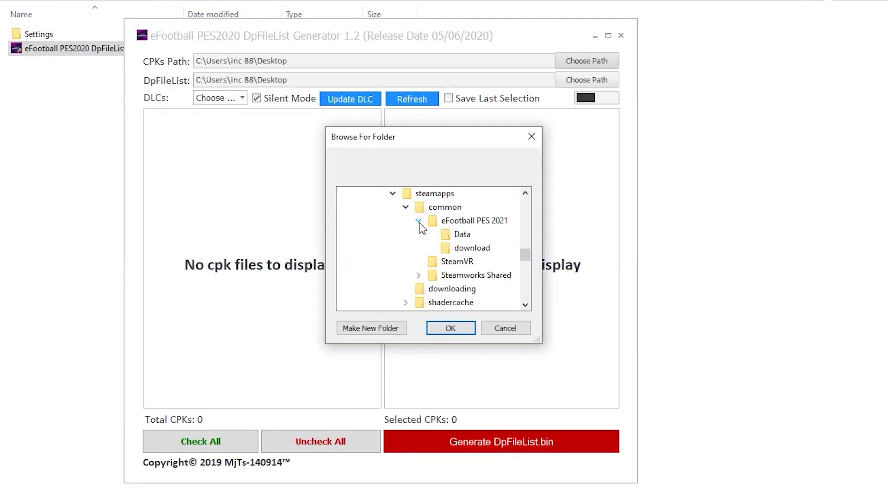
left_click(471, 249)
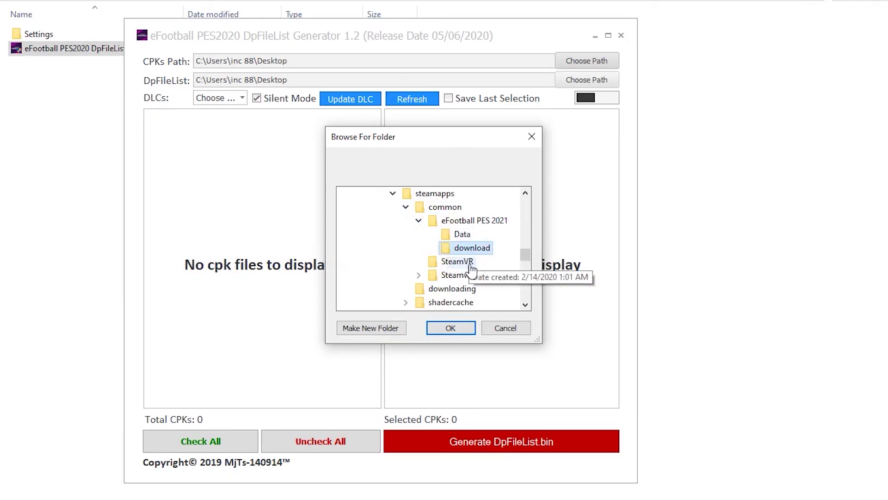
left_click(464, 328)
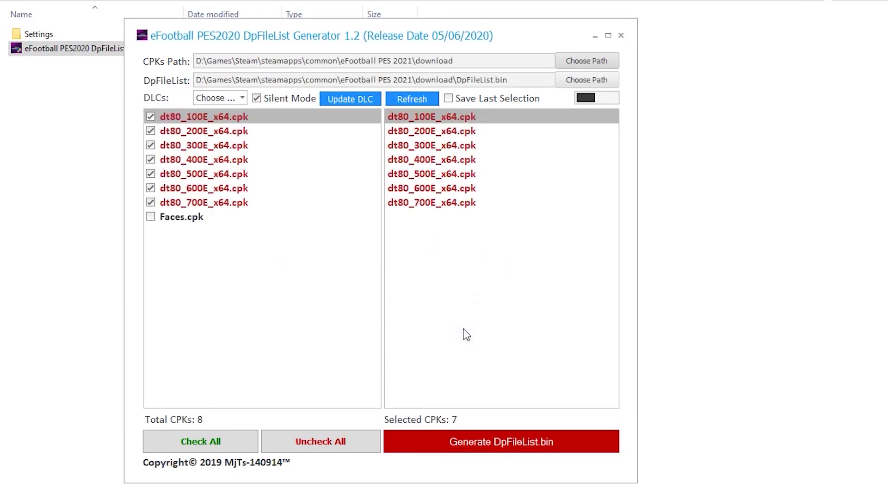
Step: Set the DLC version to DLC 7.00 and include all listed CPK files, including Faces.cpk, in the selection
left_click(242, 98)
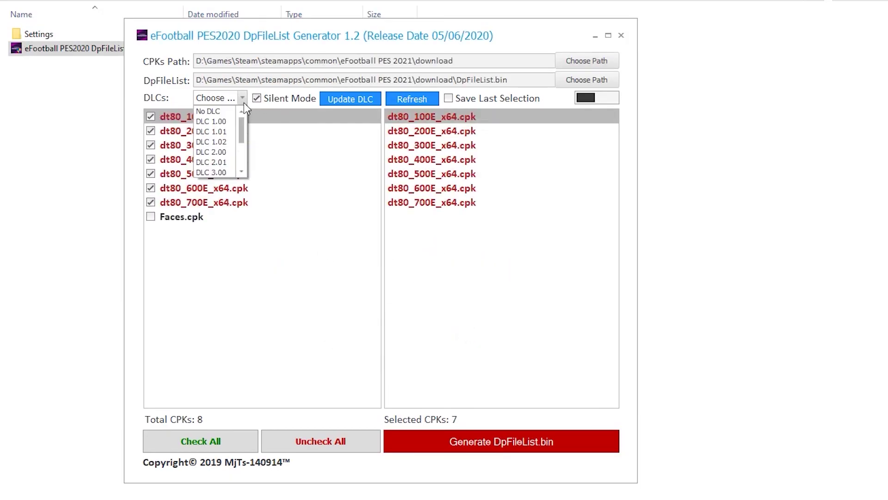
scroll(227, 138, "down", 2)
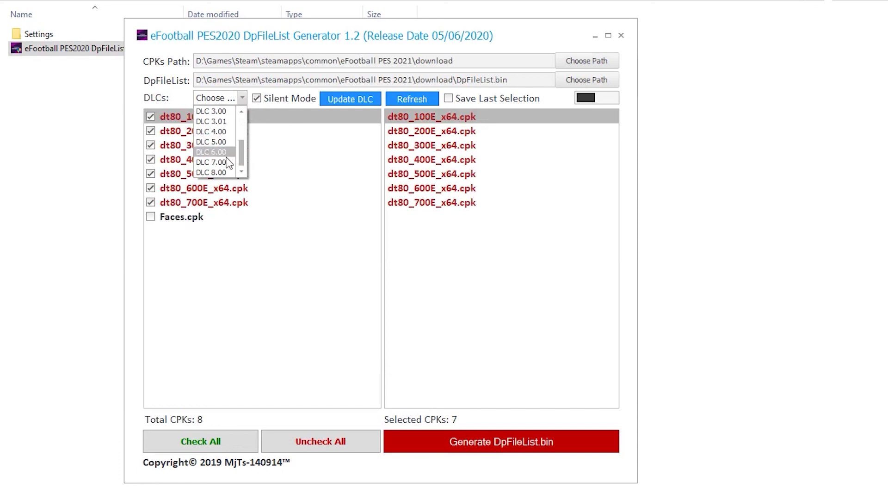
left_click(221, 161)
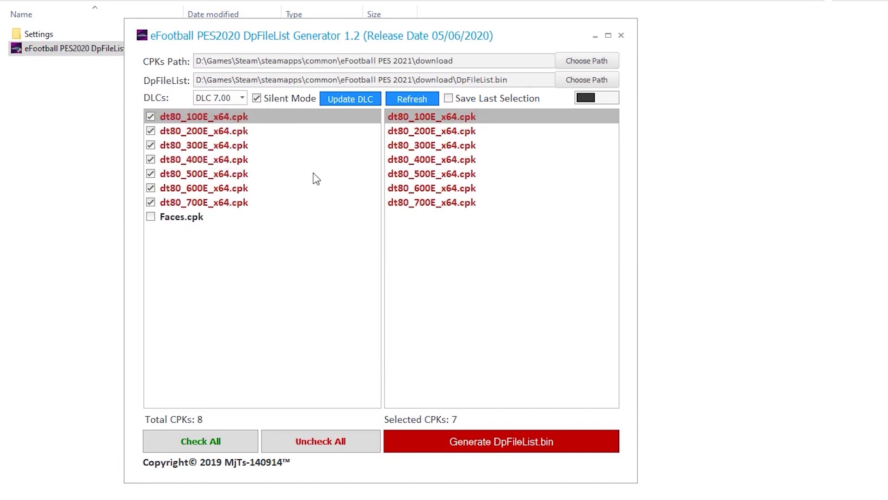
left_click(214, 440)
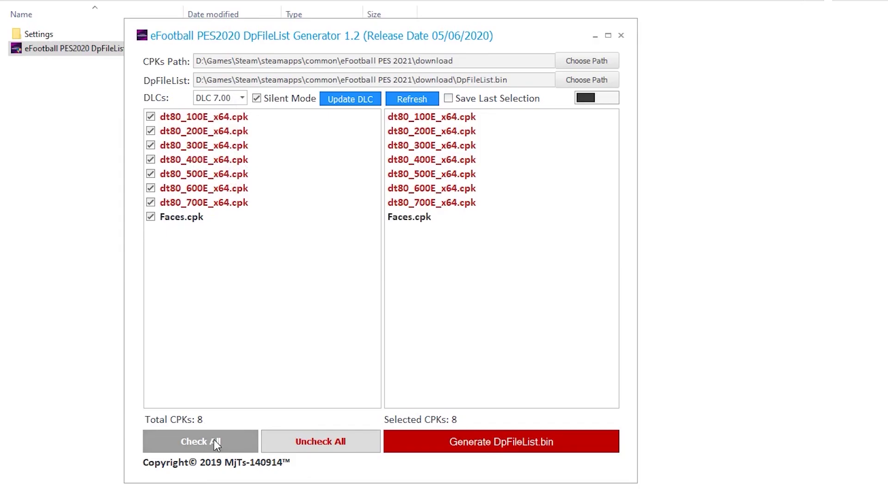
Step: Generate DpFileList.bin for the selected CPK files, dismiss the success message, and close the generator
left_click(553, 449)
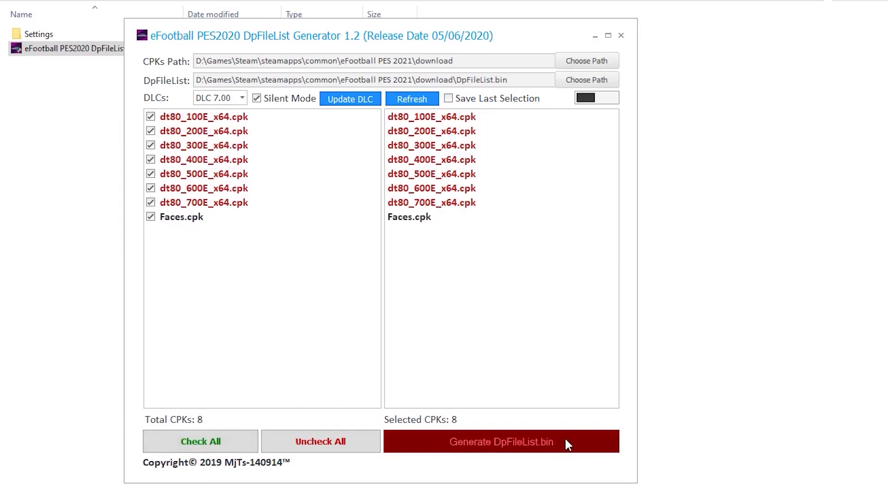
left_click(566, 439)
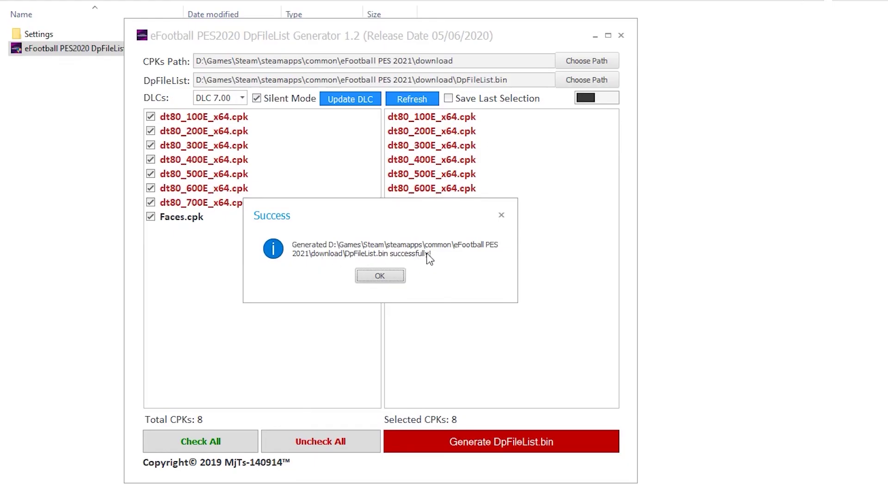
left_click(384, 277)
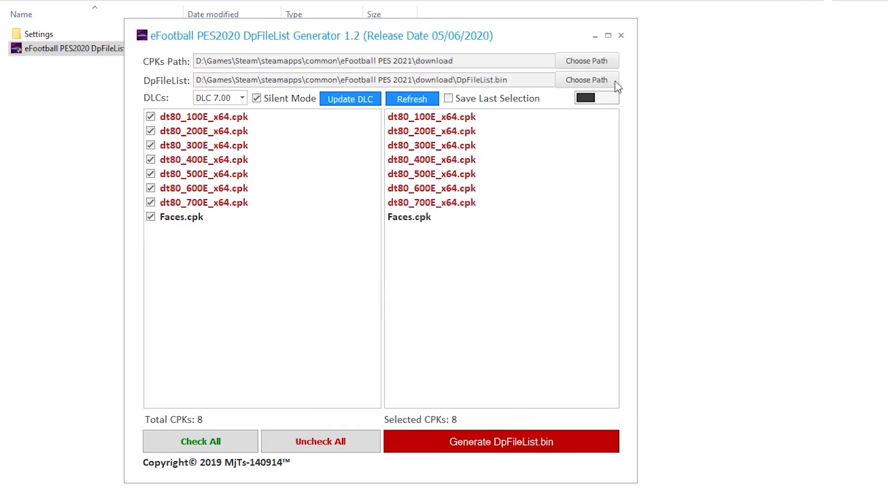
left_click(622, 36)
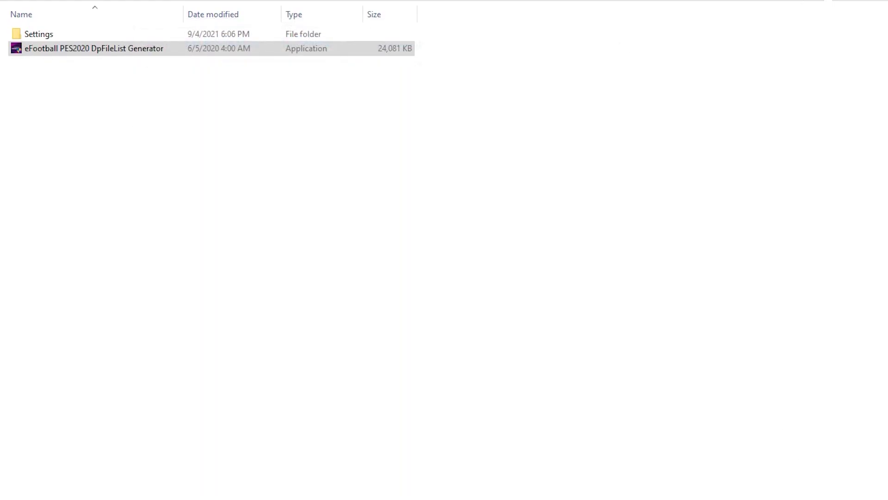